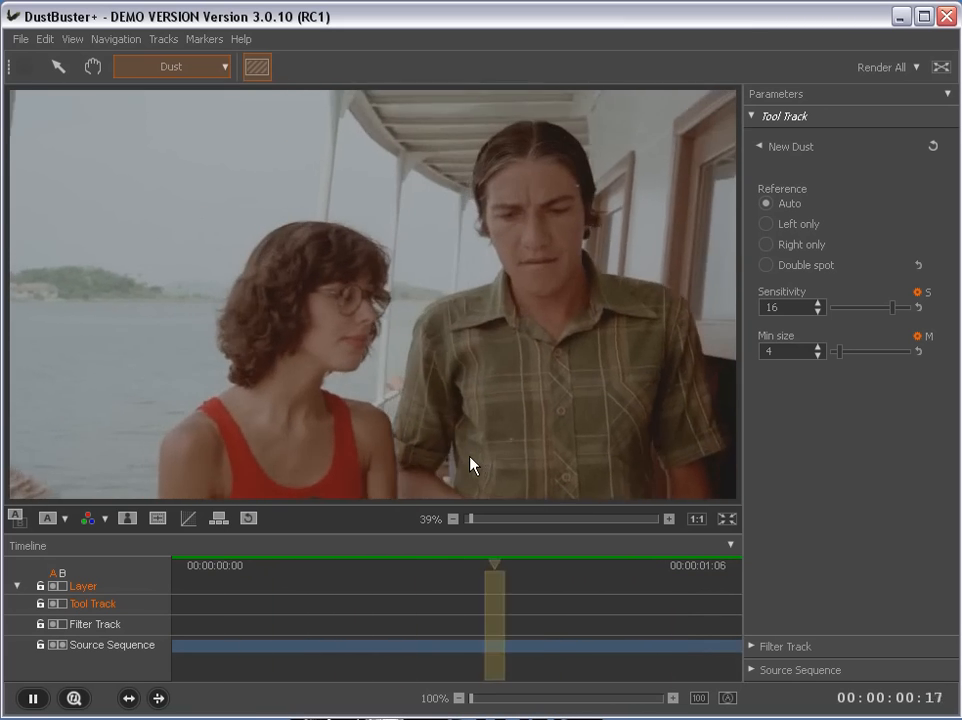
- Stop playback and examine the sequence frame by frame for dust, finishing on frame 13
key("space")
key("Left")
key("Left")
key("Left")
key("Left")
key("Left")
key("Left")
key("Left")
key("Left")
key("Left")
key("Left")
key("Left")
key("Left")
key("Left")
key("Left")
key("Left")
key("Left")
key("Left")
key("Left")
key("Left")
key("Left")
key("Left")
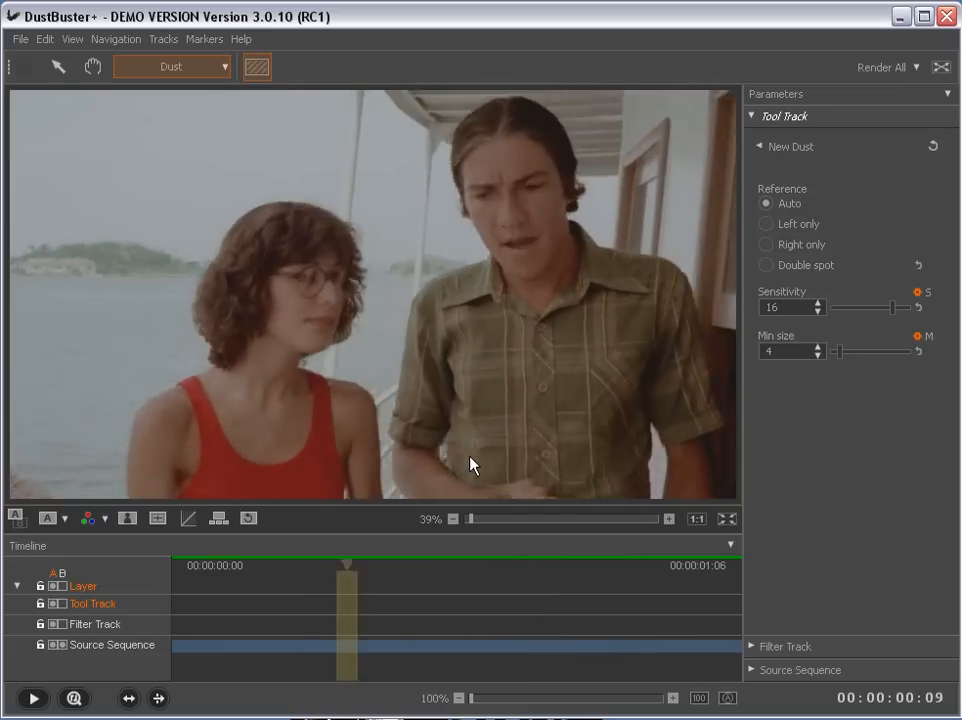
key("Right")
key("Right")
key("Right")
key("Right")
key("Right")
key("Right")
key("Right")
key("Right")
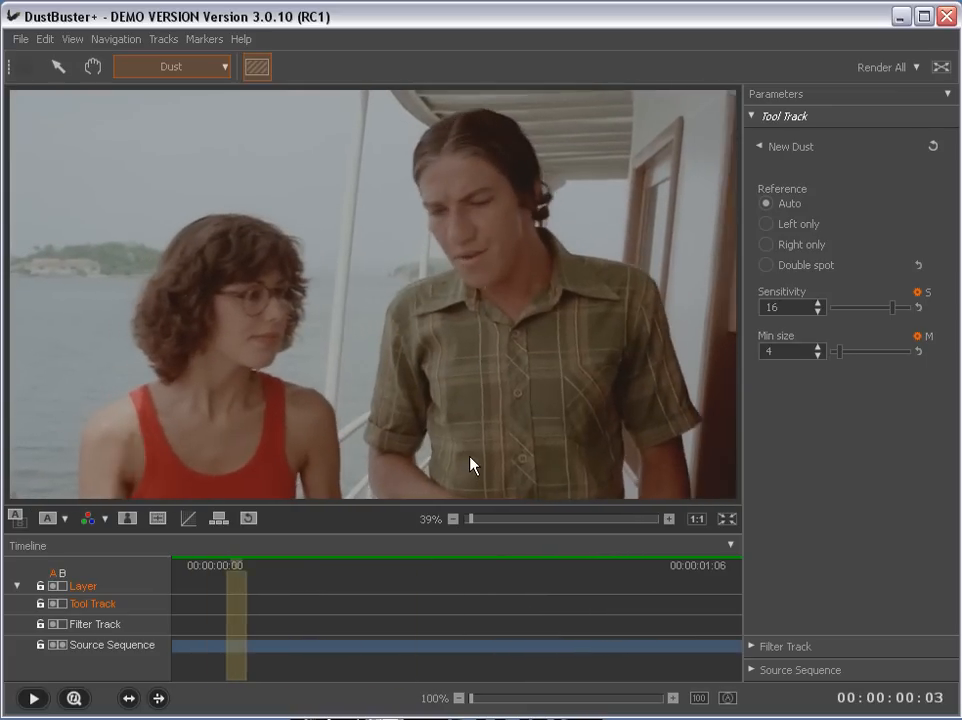
key("Right")
key("Right")
key("Right")
key("Right")
key("Right")
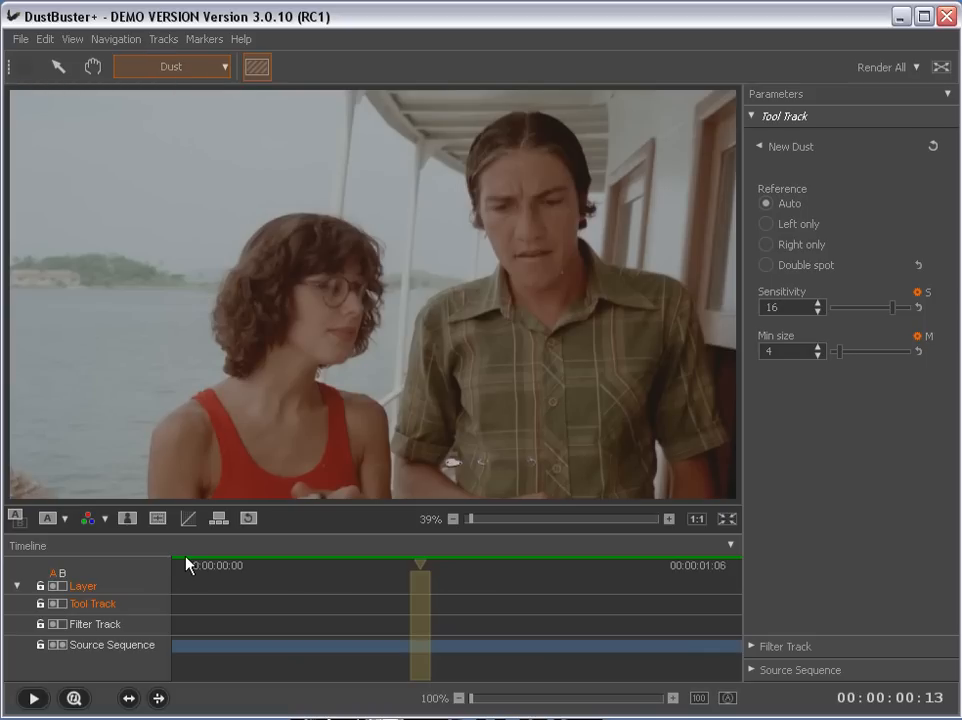
- Apply the Dust filter to the Filter Track
left_click(97, 624)
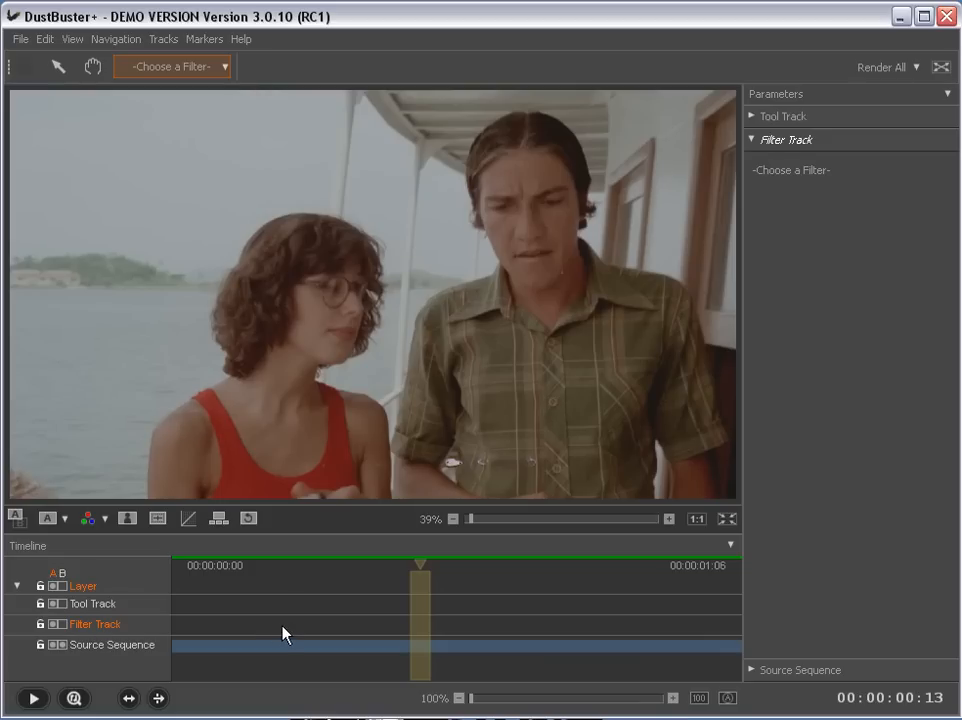
left_click(225, 68)
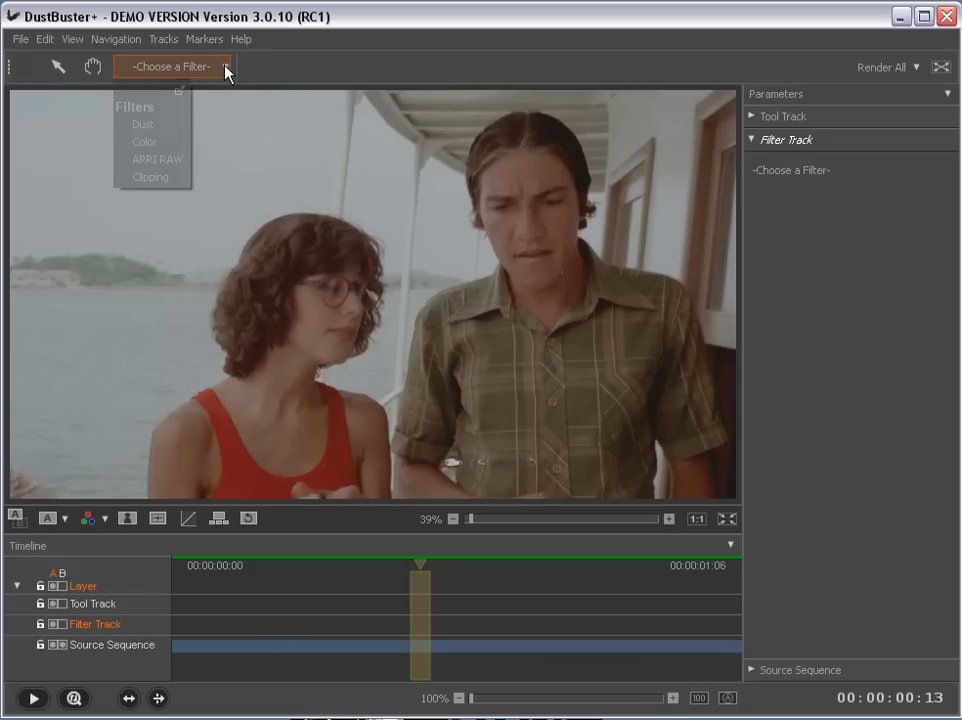
left_click(147, 128)
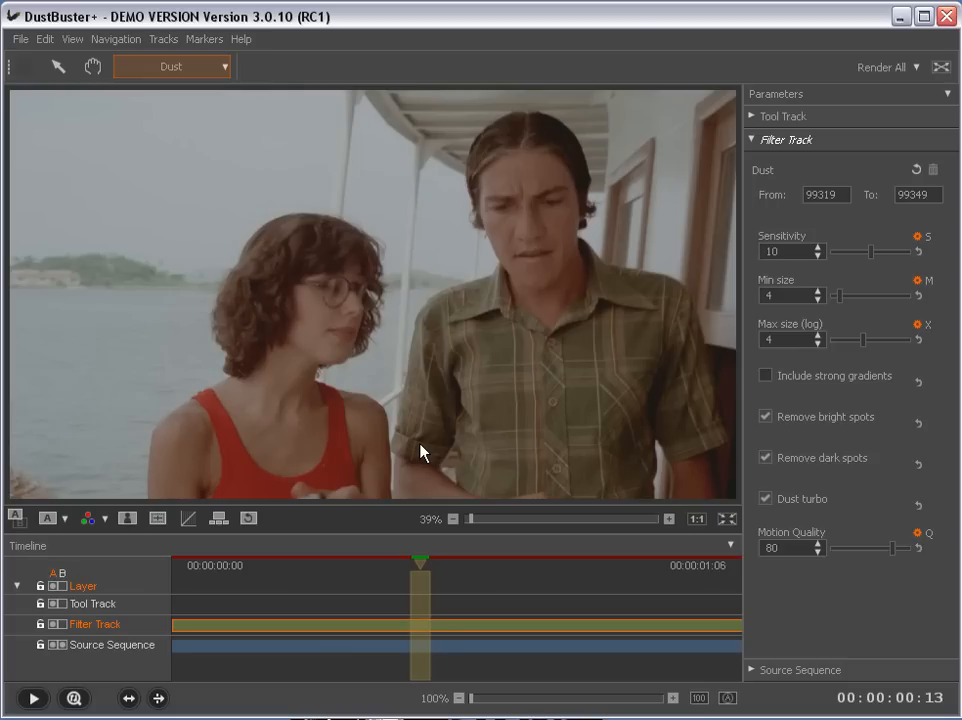
- Compare views A and B of frame 13, and display the dust corrections in Difference Mode
left_click(16, 517)
left_click(16, 517)
left_click(16, 517)
left_click(16, 517)
left_click(65, 519)
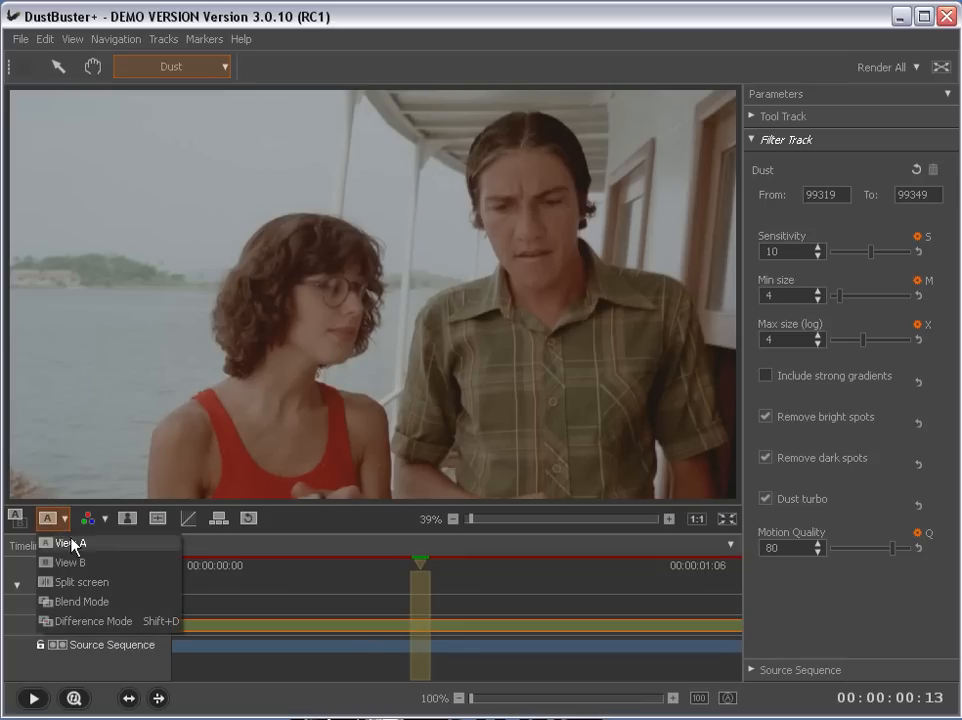
left_click(94, 623)
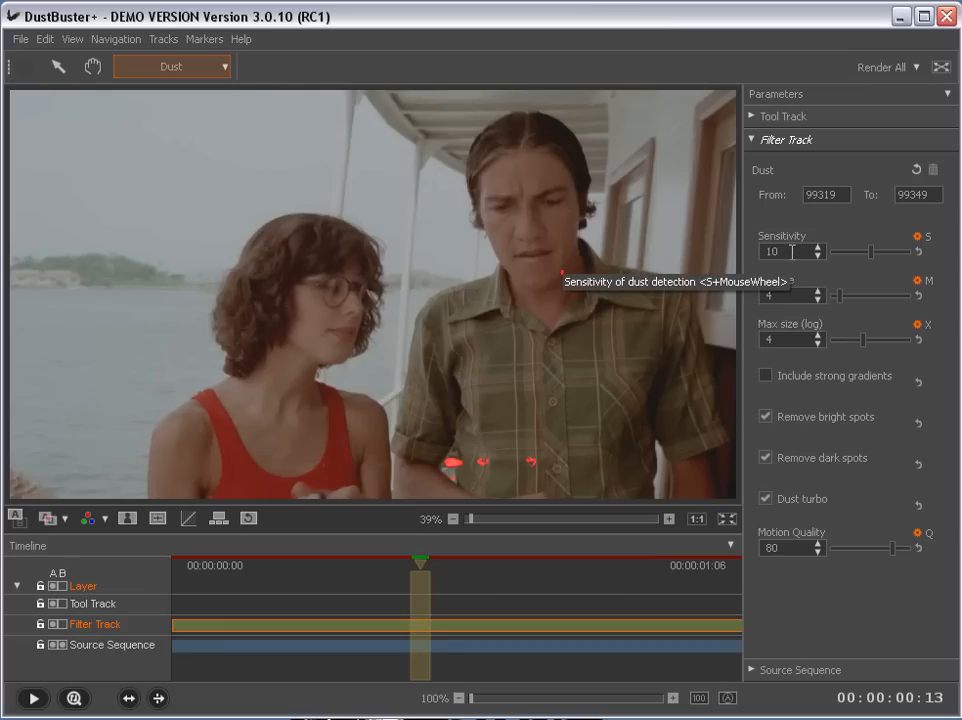
- Set the Dust filter's sensitivity to 6 and its minimum size to 2
left_click_drag(870, 255, 858, 257)
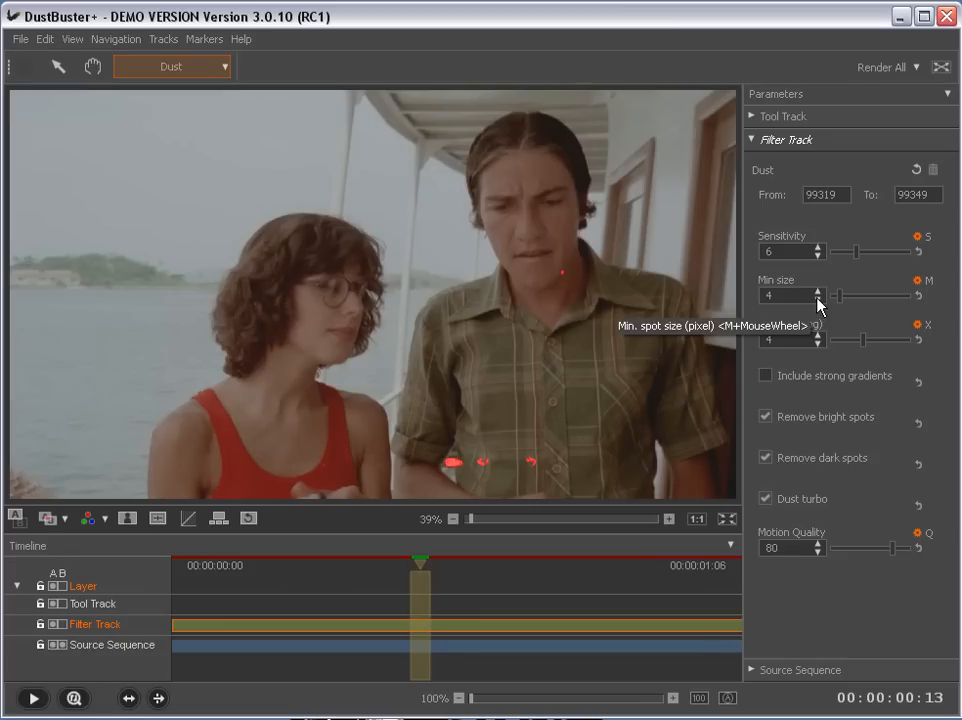
left_click_drag(782, 298, 758, 298)
type("2")
key("Return")
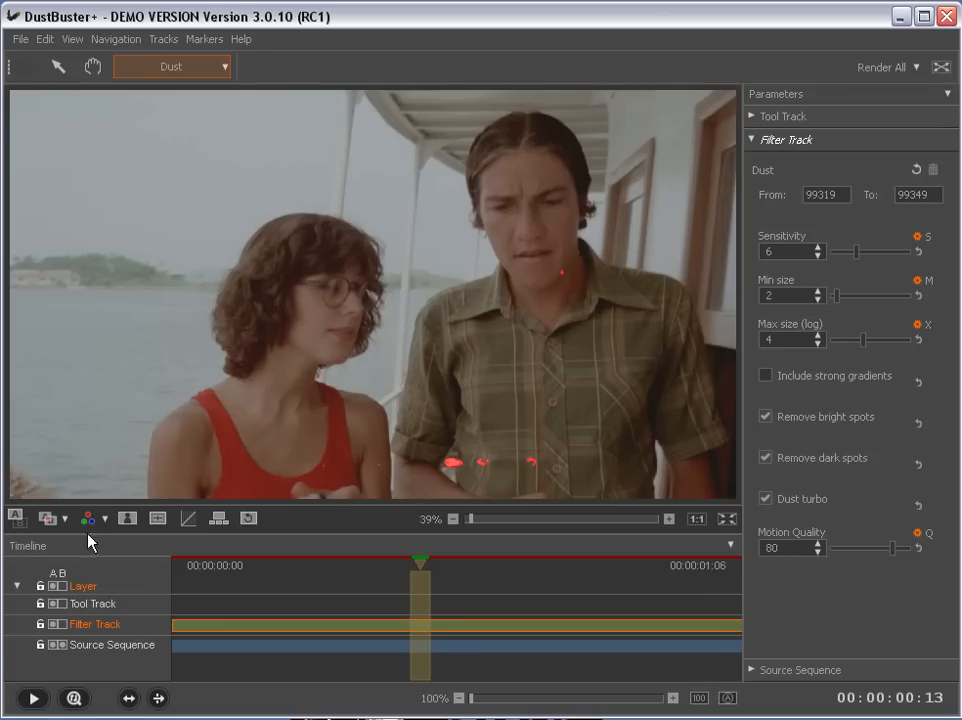
- Return from Difference Mode to View A, compare it with view B on frame 13, and advance to frame 19 to check for dust
left_click(66, 519)
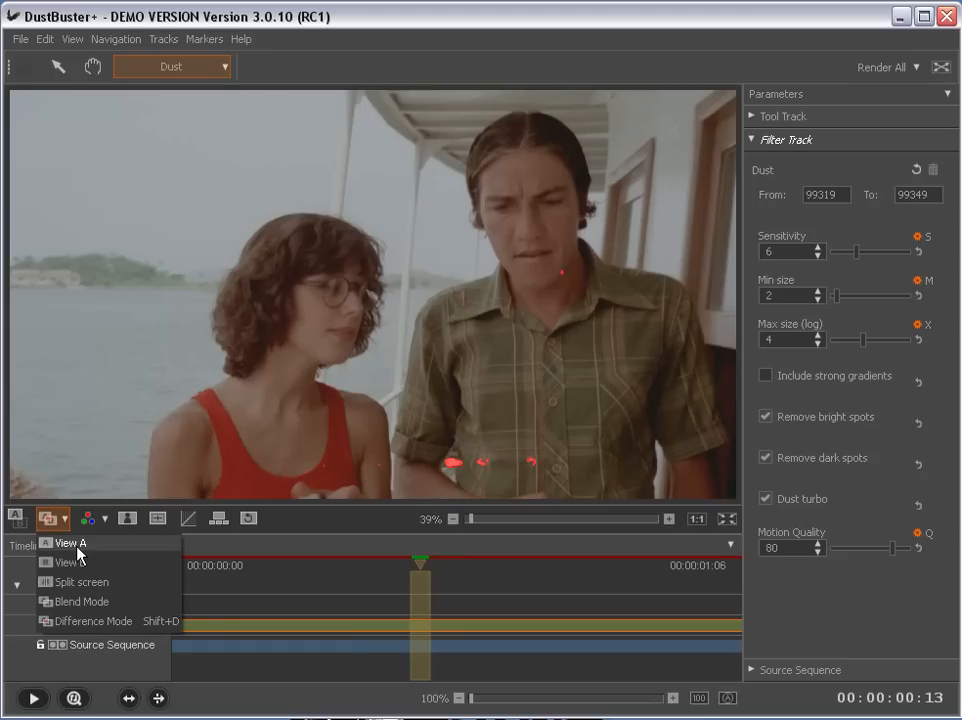
left_click(78, 551)
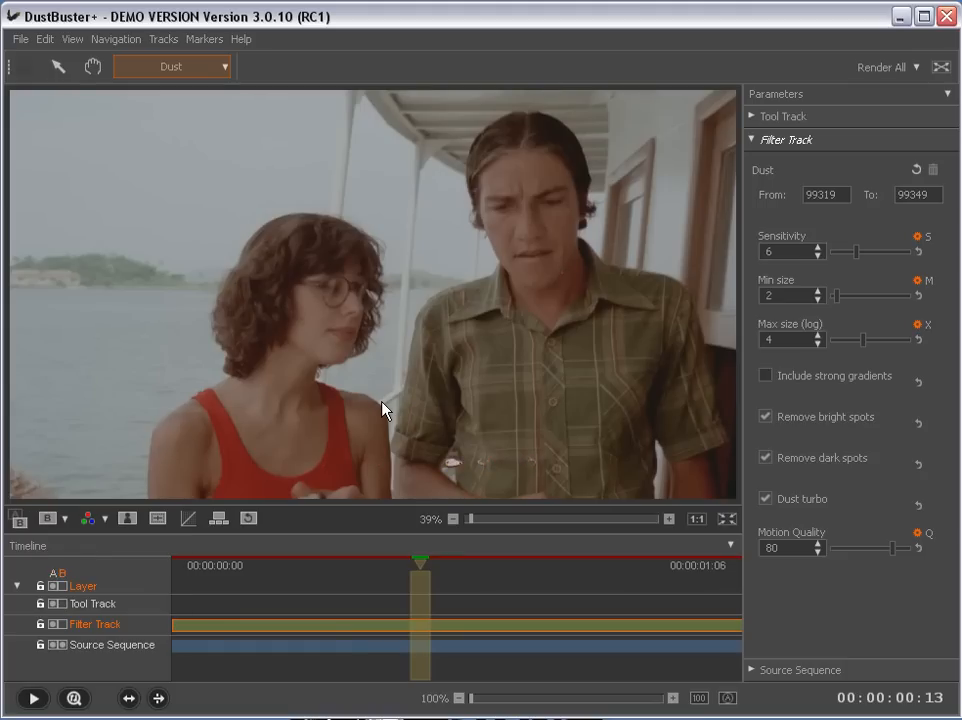
key("Tab")
key("Tab")
key("Tab")
key("Right")
key("Right")
key("Right")
key("Right")
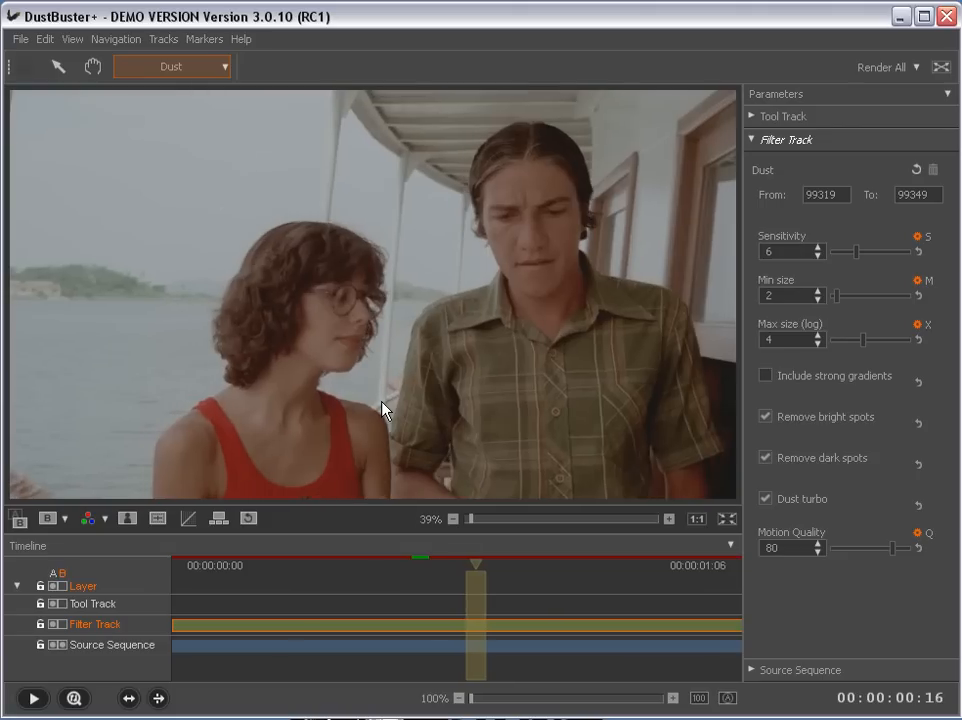
key("Right")
key("Right")
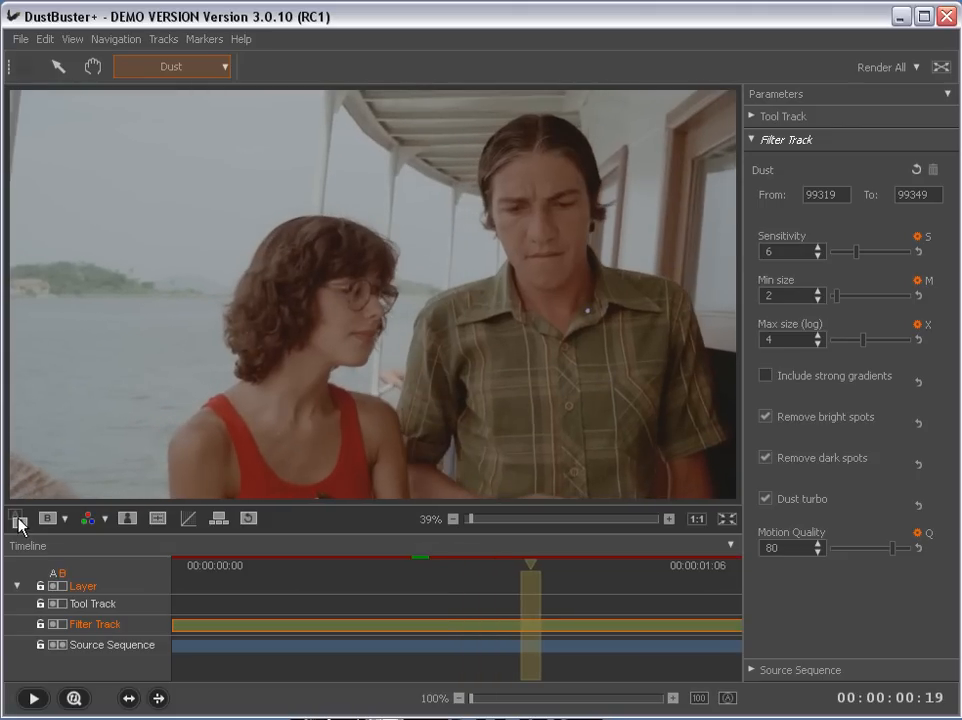
- Compare the A and B versions of frame 19 and render all frames with the Dust filter
key("Tab")
key("Tab")
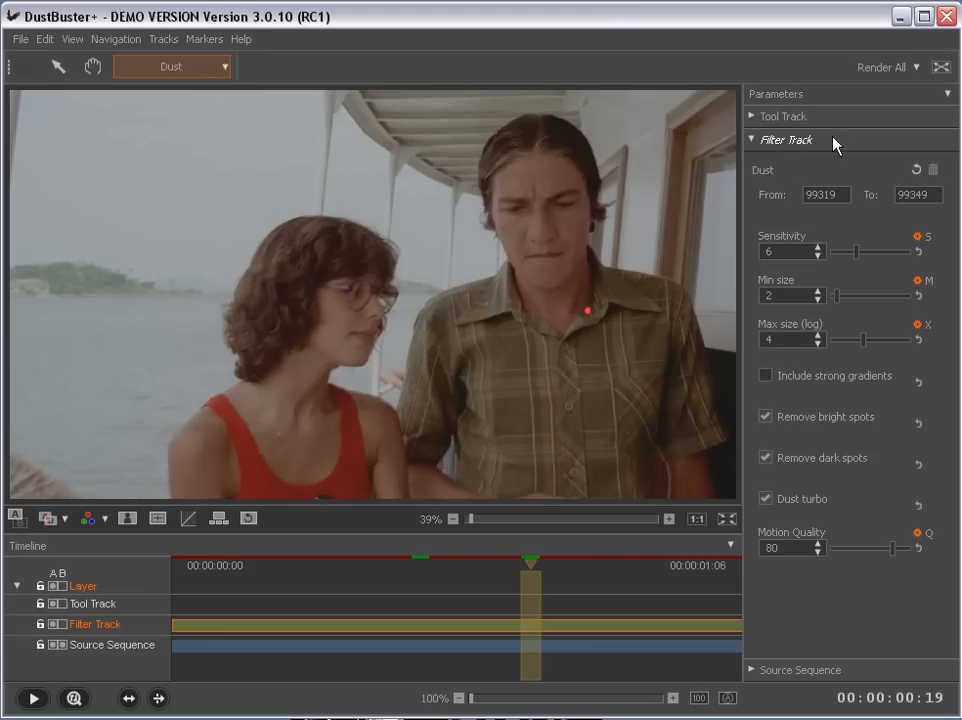
left_click(880, 67)
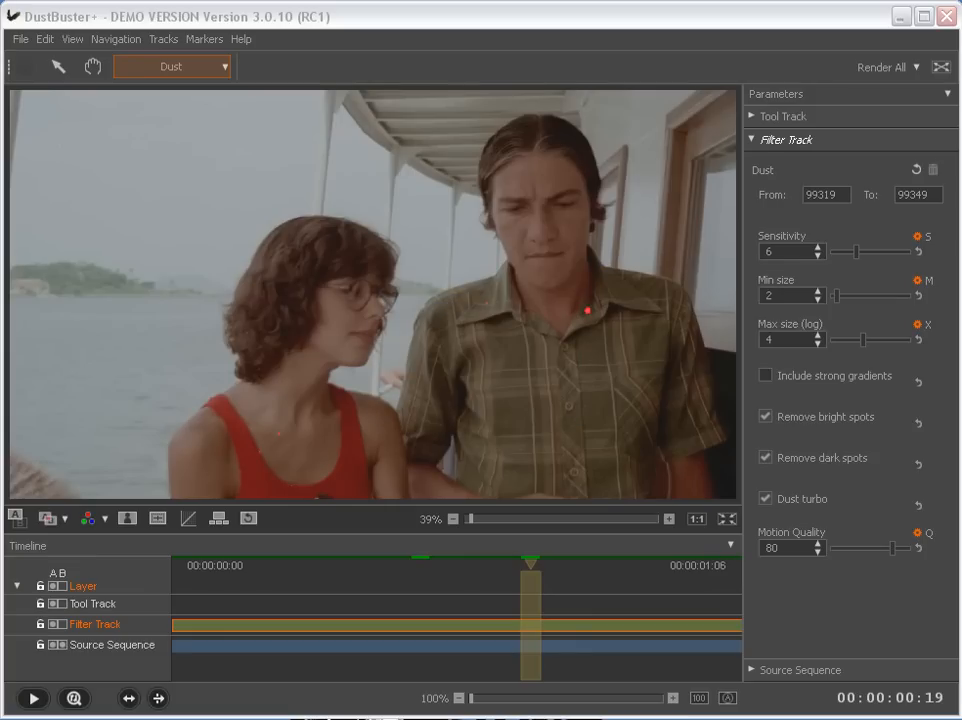
- Examine the difference marks frame by frame from frame 18 back to the first frame
key("Left")
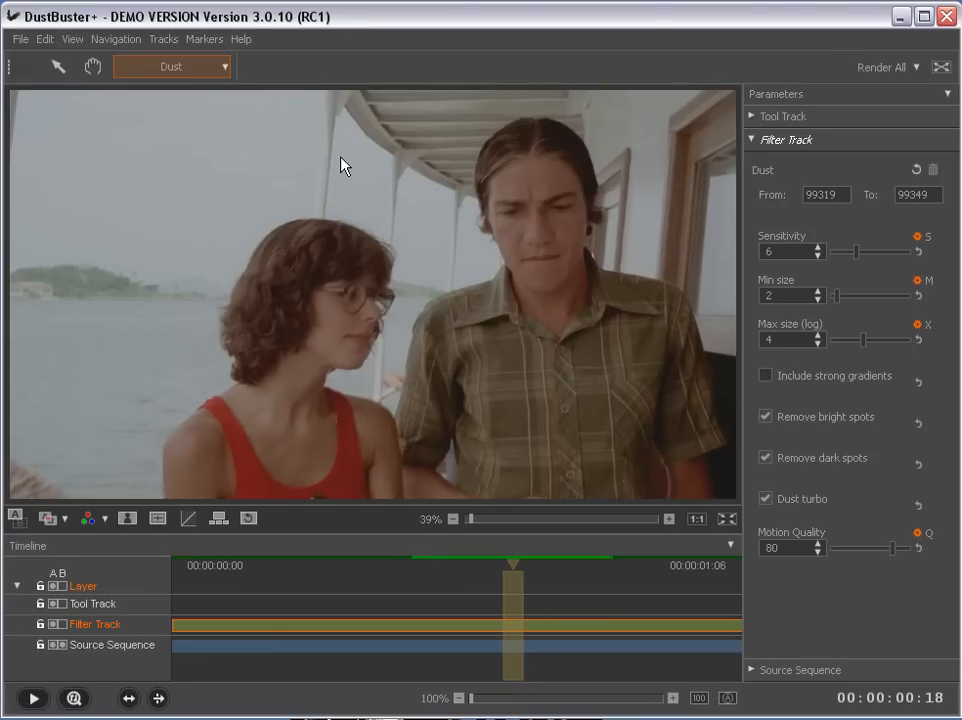
key("Left")
key("Left")
key("Left")
key("Left")
key("Left")
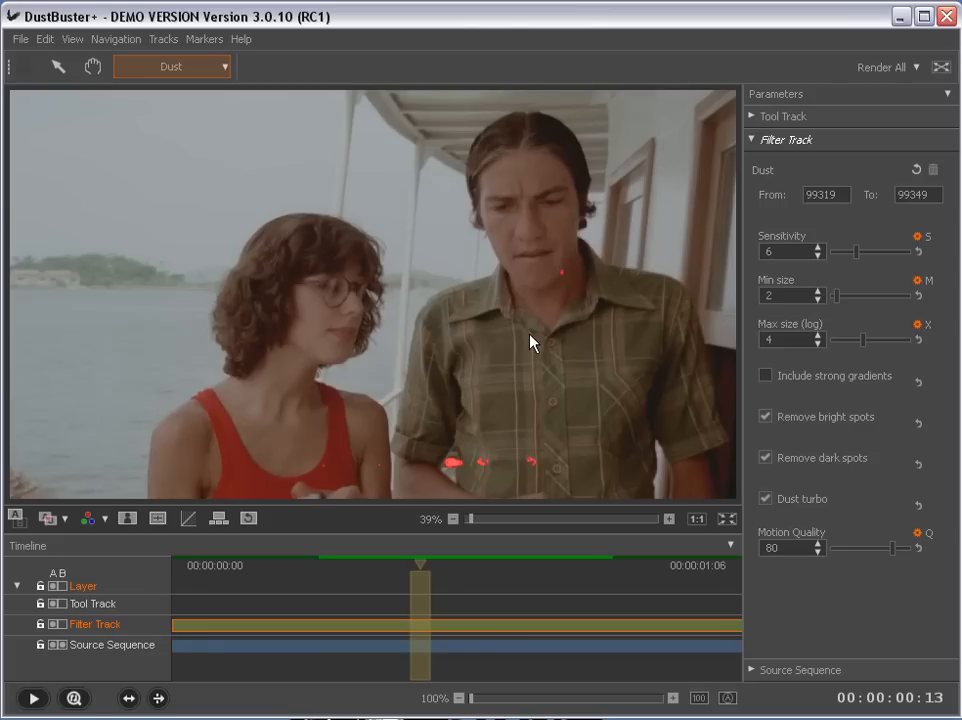
key("Left")
key("Left")
key("Left")
key("Left")
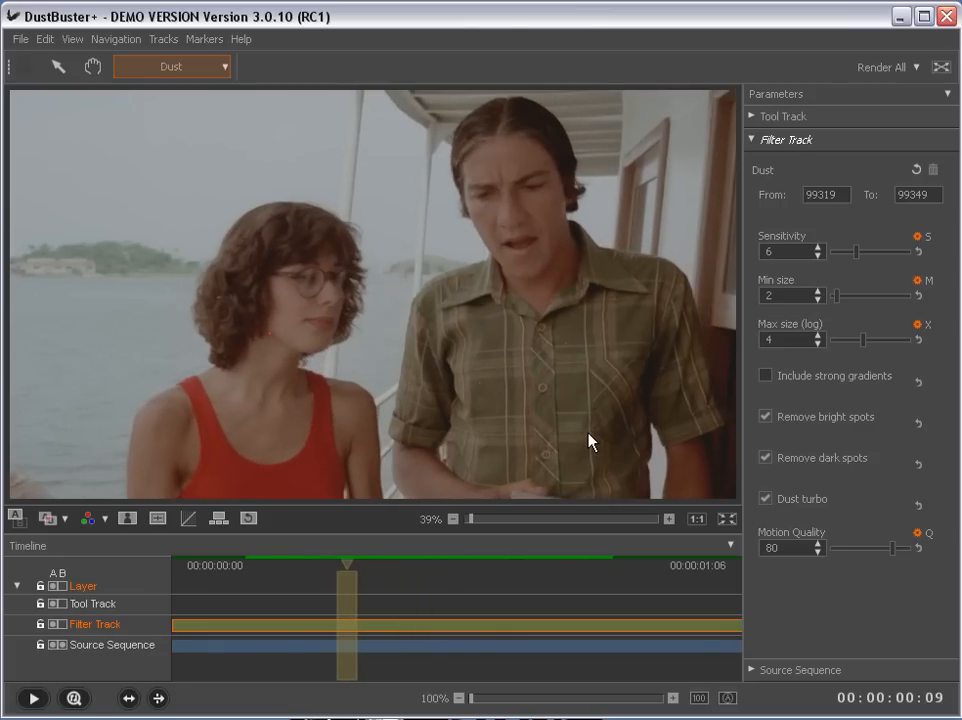
key("Left")
key("Left")
key("Left")
key("Left")
key("Left")
key("Left")
key("Left")
key("Left")
key("Left")
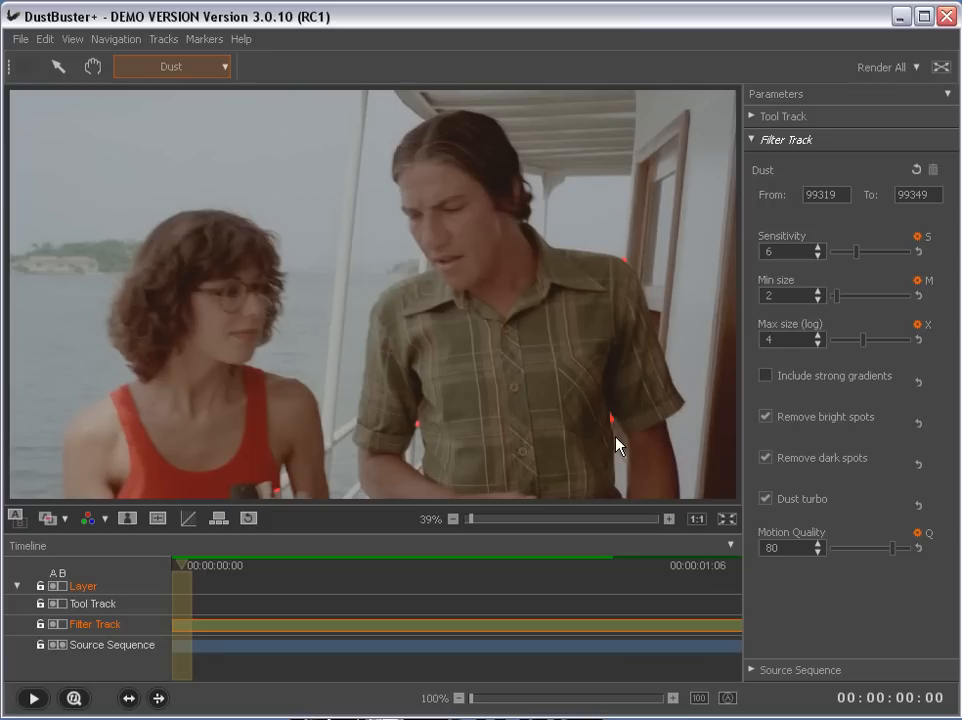
- Compare views A and B of the first frame repeatedly around the marked spots, and return to Difference Mode
key("a")
key("b")
key("a")
key("b")
key("a")
key("b")
key("a")
key("b")
key("a")
key("b")
key("a")
key("b")
key("a")
key("b")
key("d")
- Restore the four marked spots on the first frame from the Source Sequence with a 40px HistoryBrush on the Tool Track
left_click(97, 608)
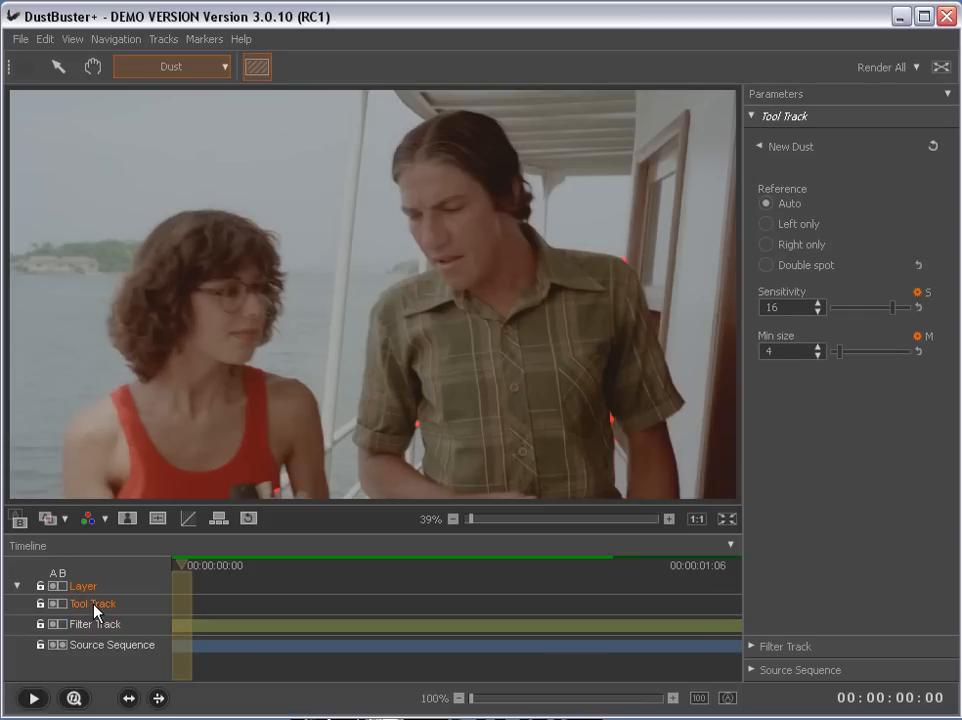
left_click(226, 68)
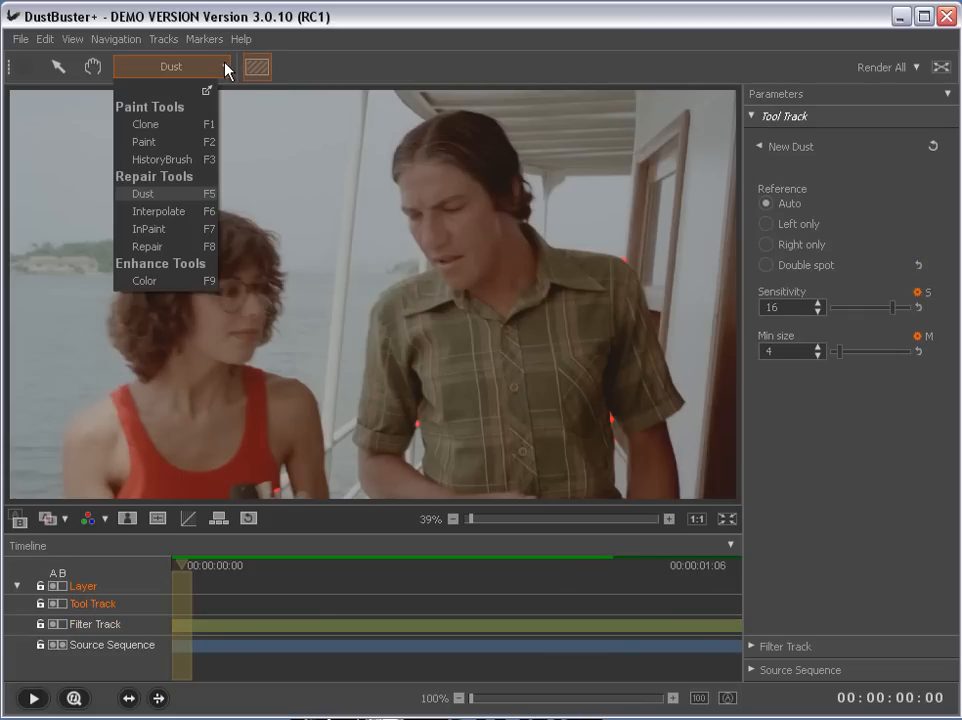
left_click(161, 159)
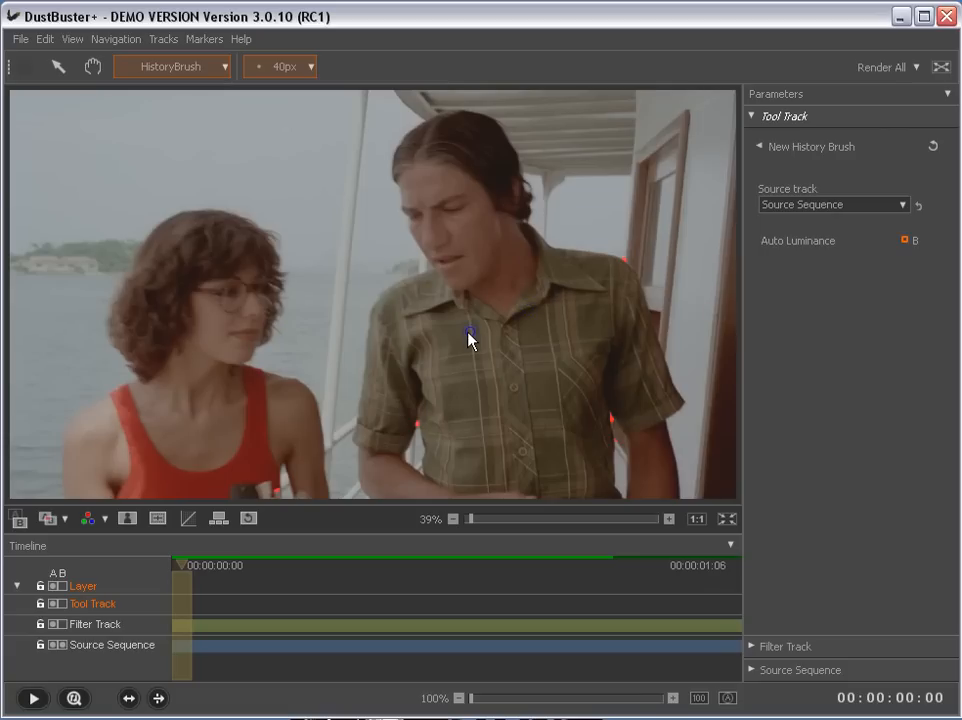
left_click(275, 493)
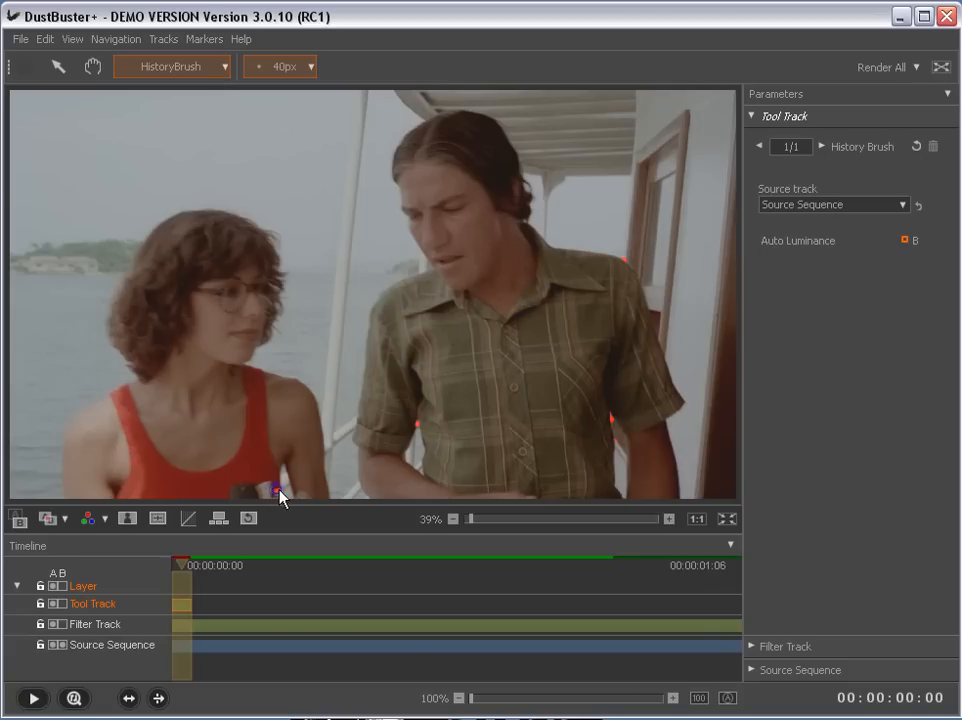
left_click(417, 432)
left_click(614, 425)
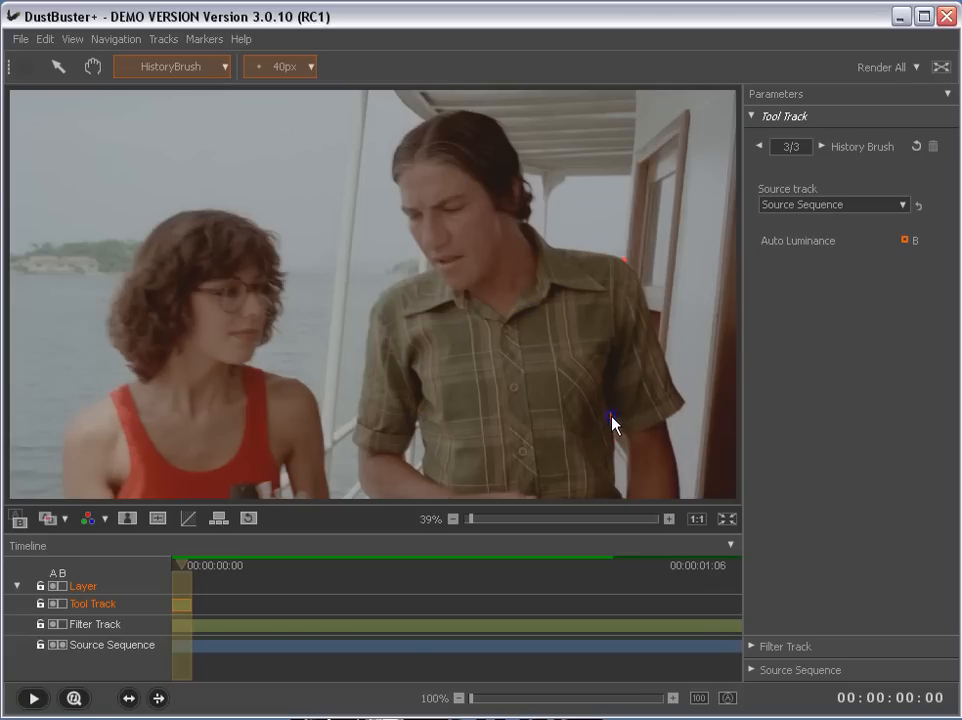
left_click(630, 267)
- Check the difference marks up to frame 7 and restore the area beside the man's forearm there with the HistoryBrush
key("Right")
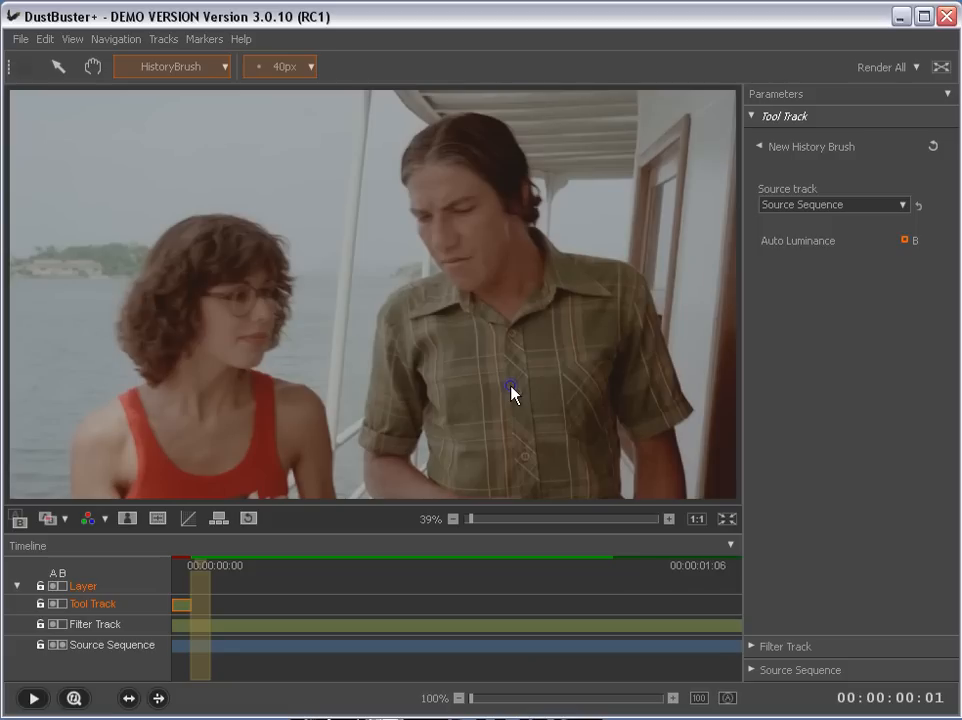
key("Right")
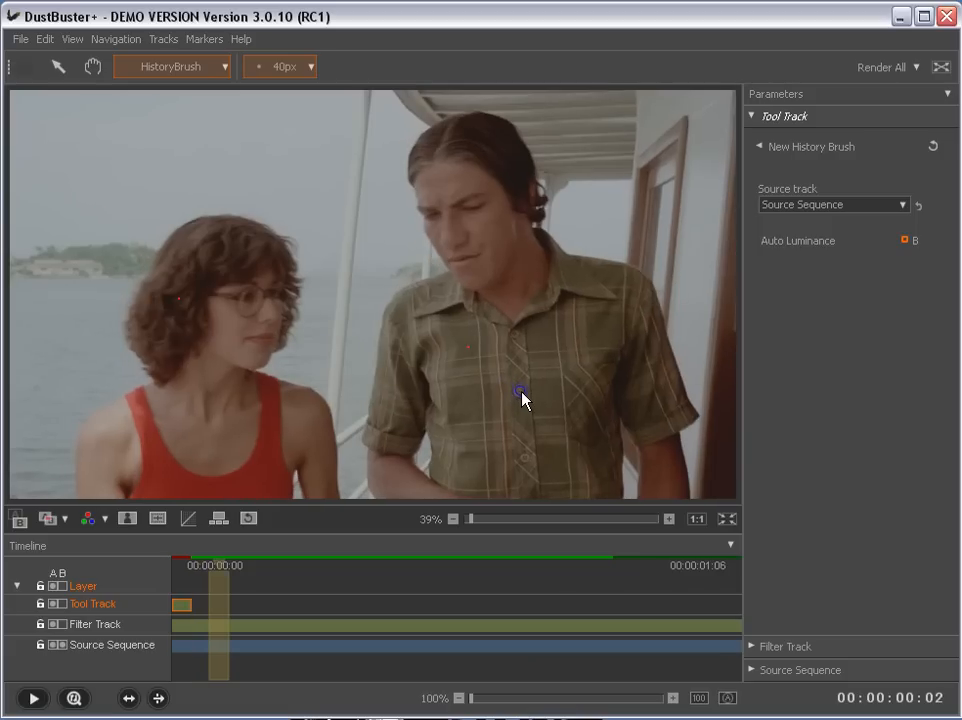
key("Right")
key("Right")
key("Right")
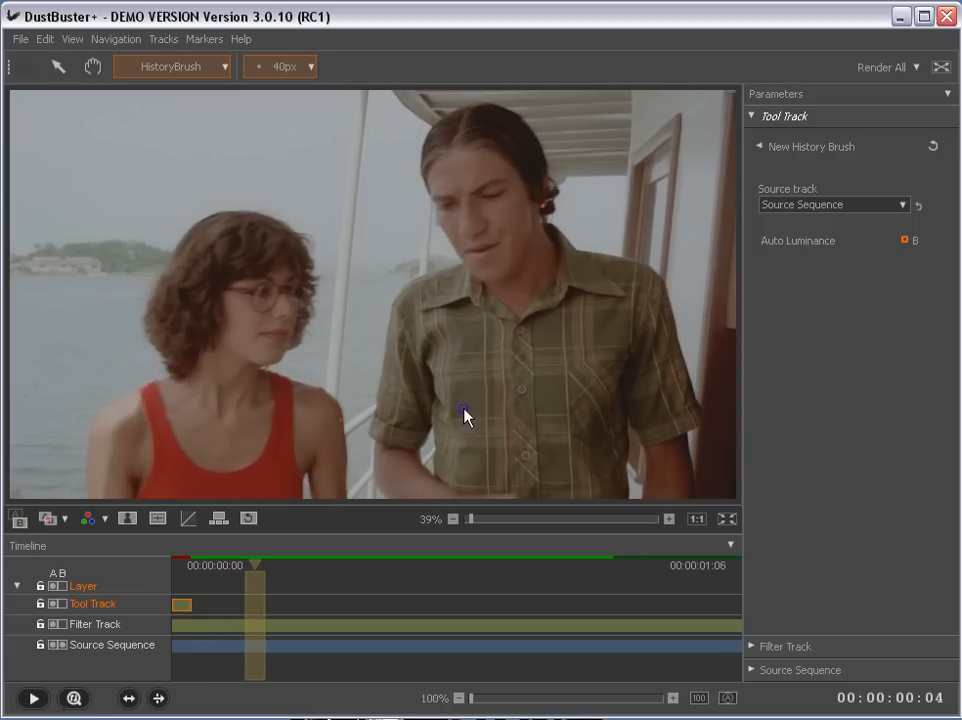
key("Right")
key("Right")
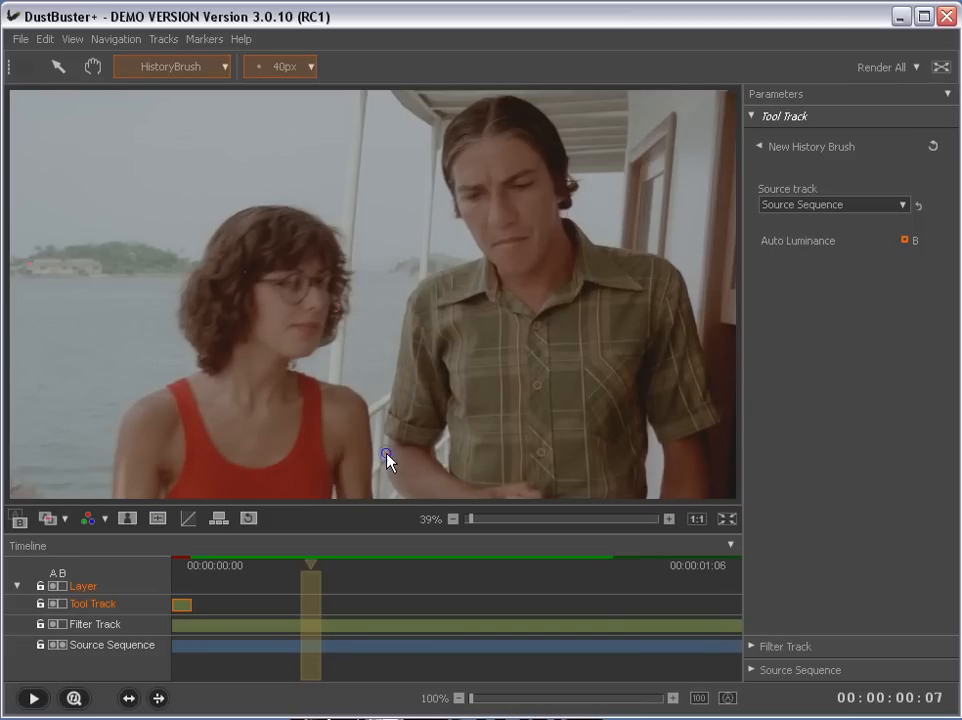
left_click_drag(385, 455, 410, 466)
- Examine the difference marks from frame 8 to frame 18, including the area around the man's collar up close
key("Right")
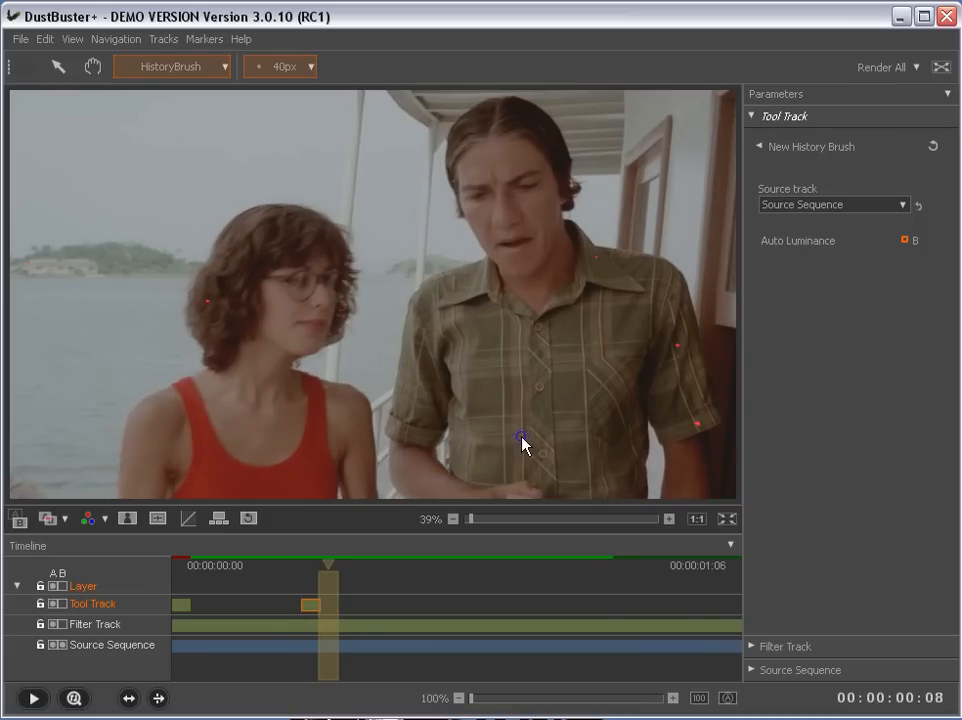
key("Right")
key("Right")
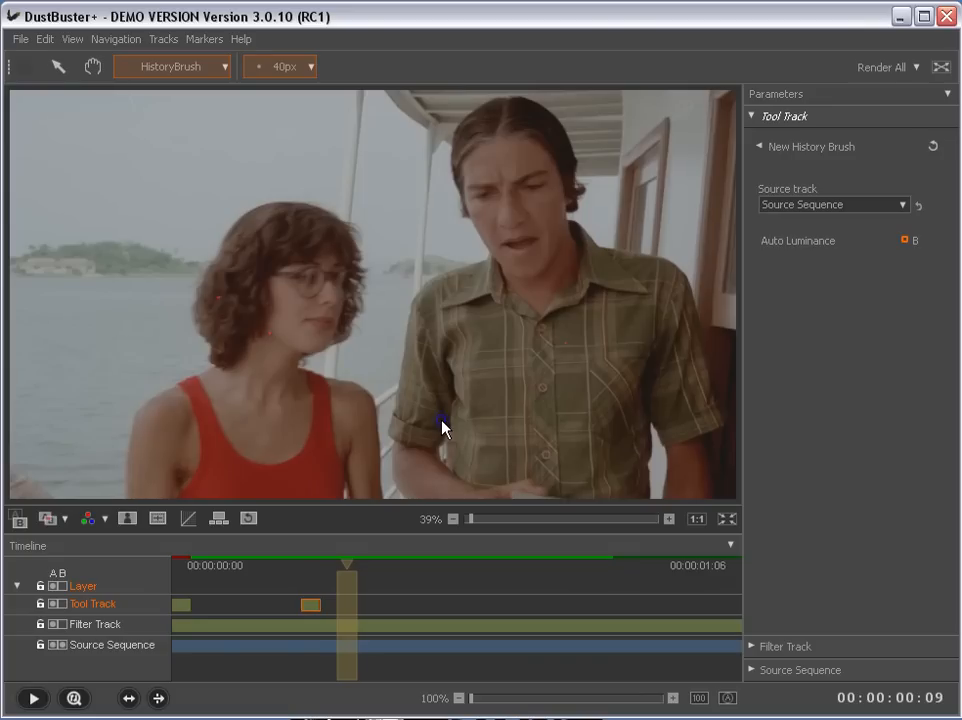
key("Right")
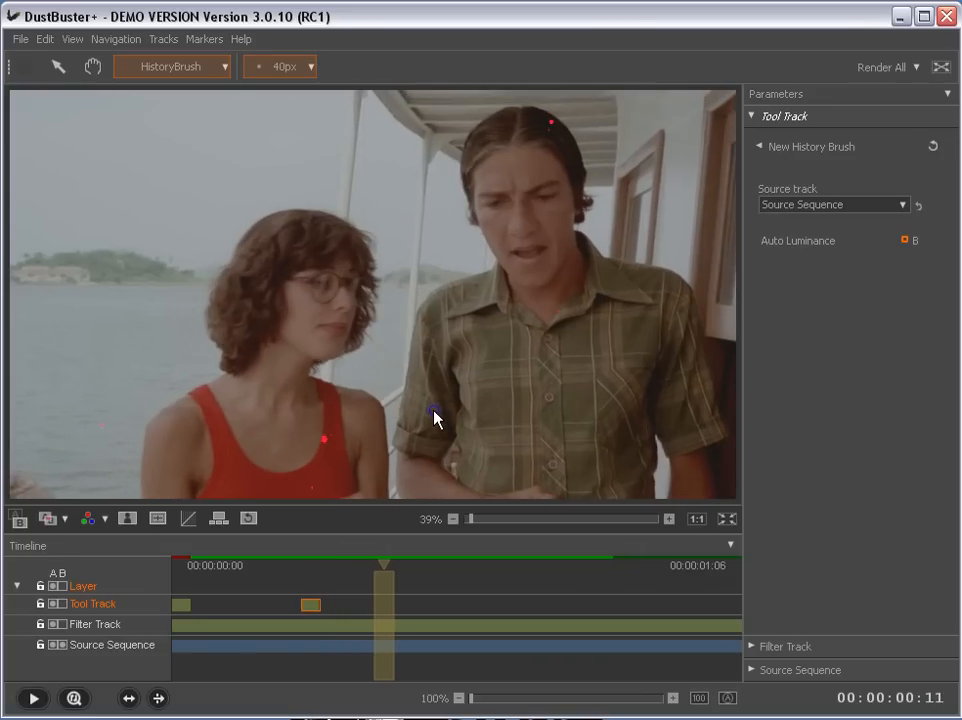
key("Right")
key("Right")
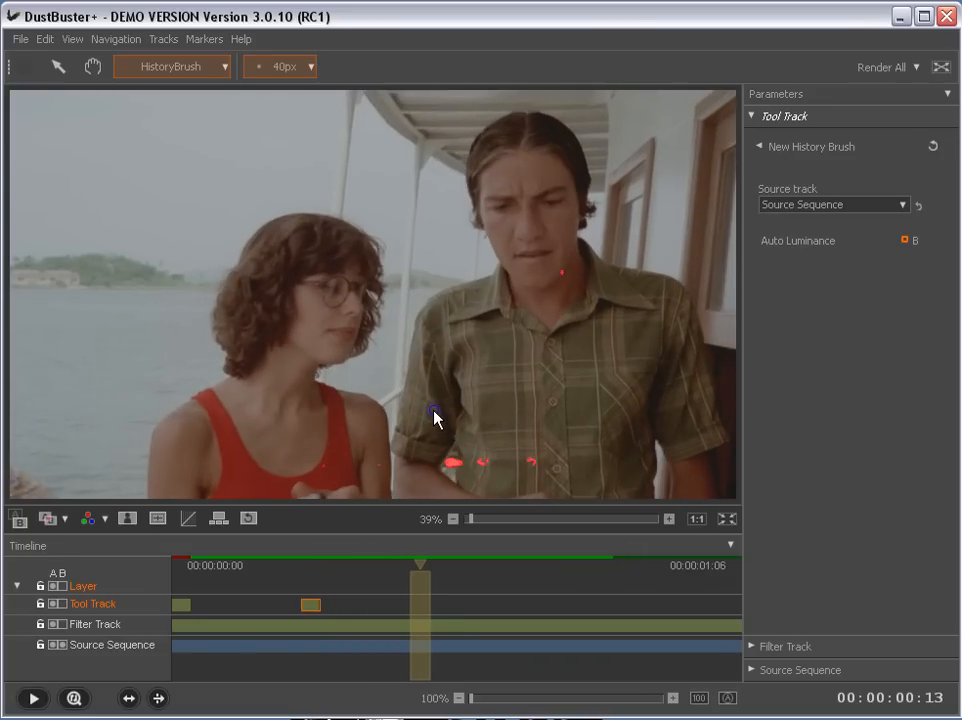
key("Right")
key("Right")
key("Right")
key("Right")
key("Right")
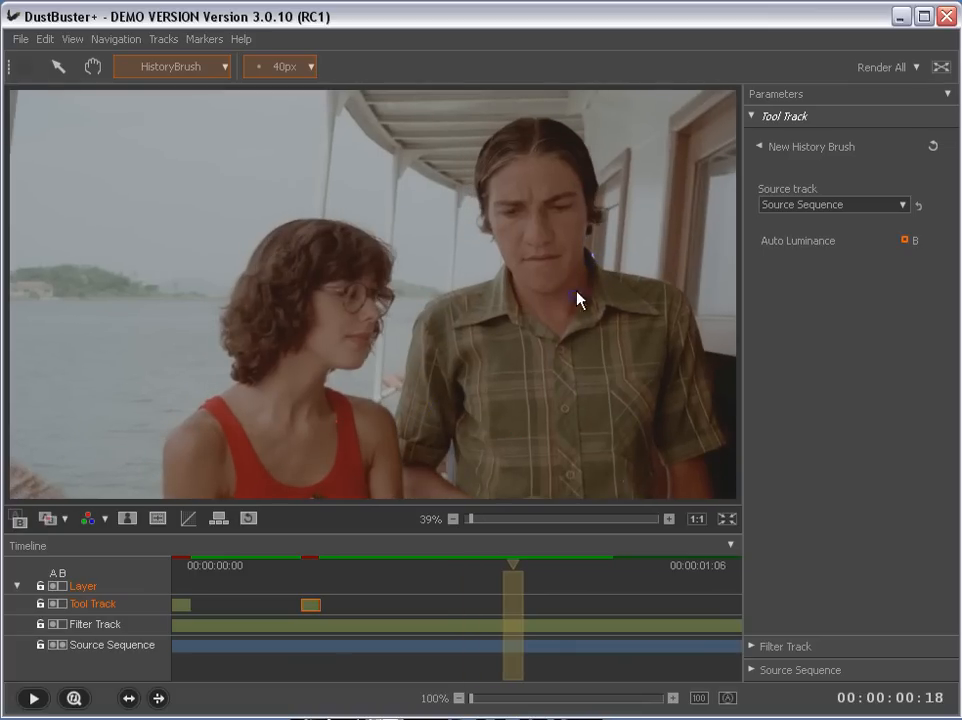
scroll(598, 275, "up", 5)
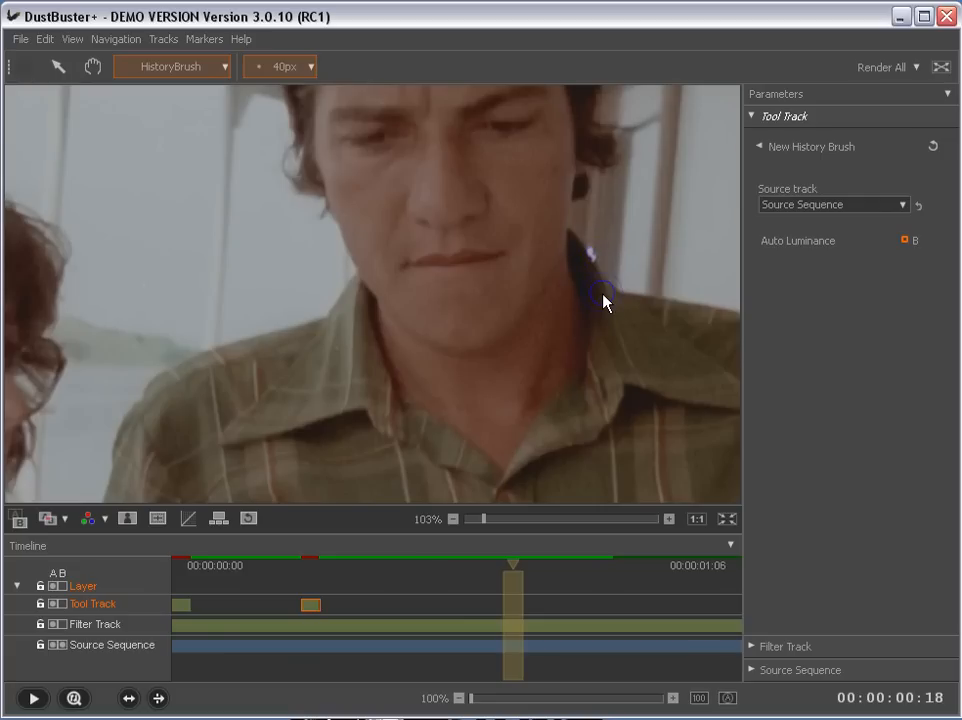
- Compare frame 18 with its neighbouring frames around the spot beside the man's collar
key("Left")
key("Right")
key("Right")
key("Left")
key("Left")
key("Right")
key("Right")
key("Left")
- Repair the spot beside the man's collar on frame 18 with the Dust tool, using Auto reference, Sensitivity 16 and Min size 4
left_click(226, 67)
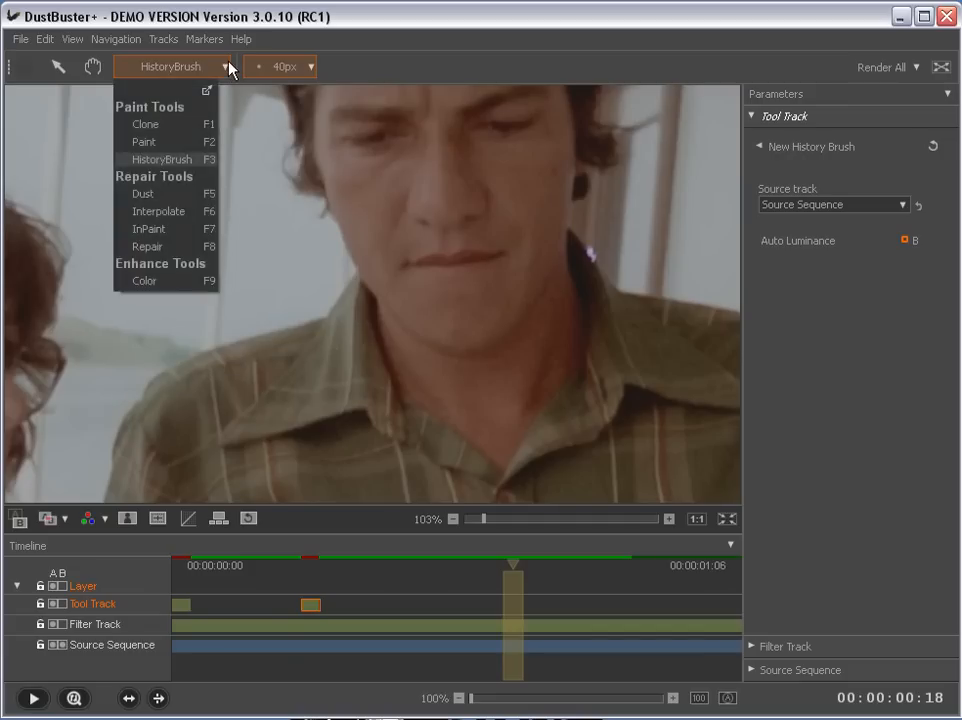
left_click(142, 194)
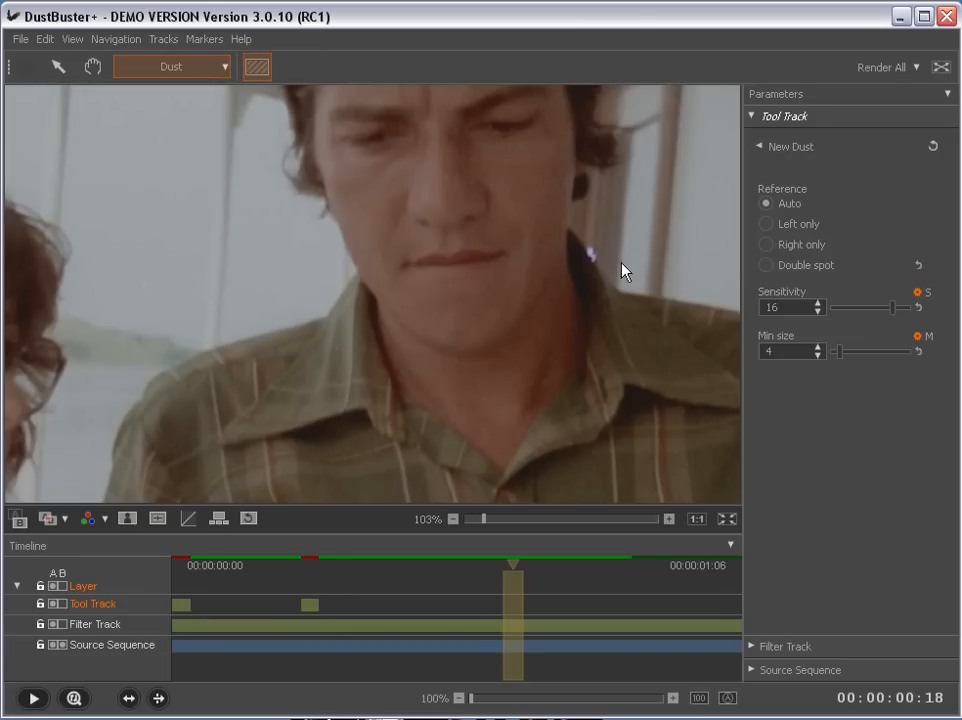
left_click(582, 248)
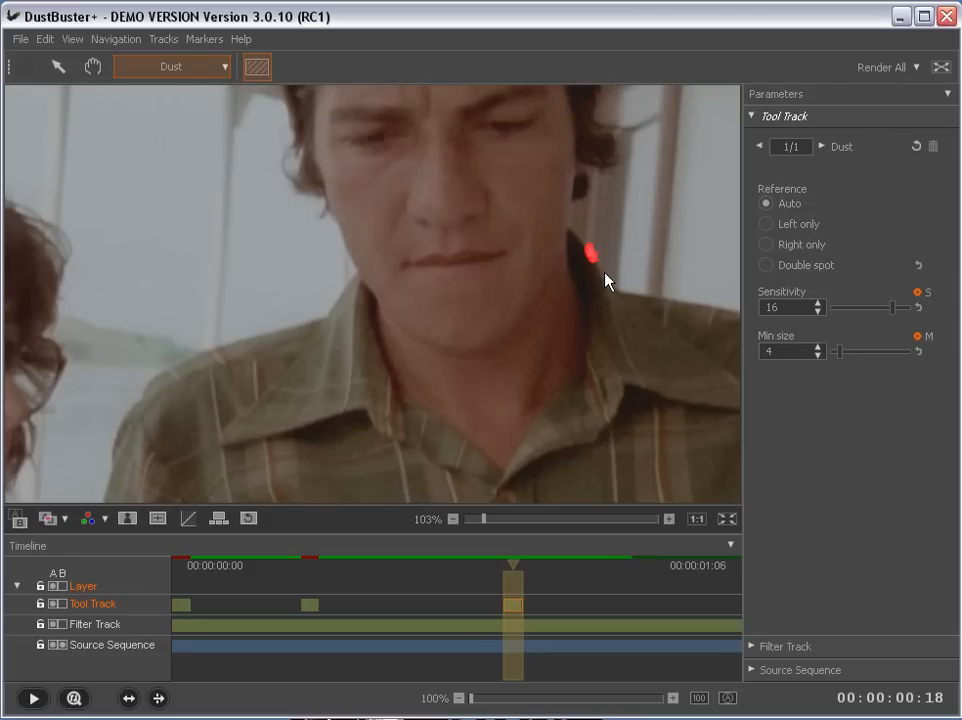
- Compare the views of the repaired collar area on frame 18 repeatedly, and show the whole frame in view A
key("Tab")
key("Tab")
key("Tab")
key("Tab")
key("Tab")
key("Tab")
key("f")
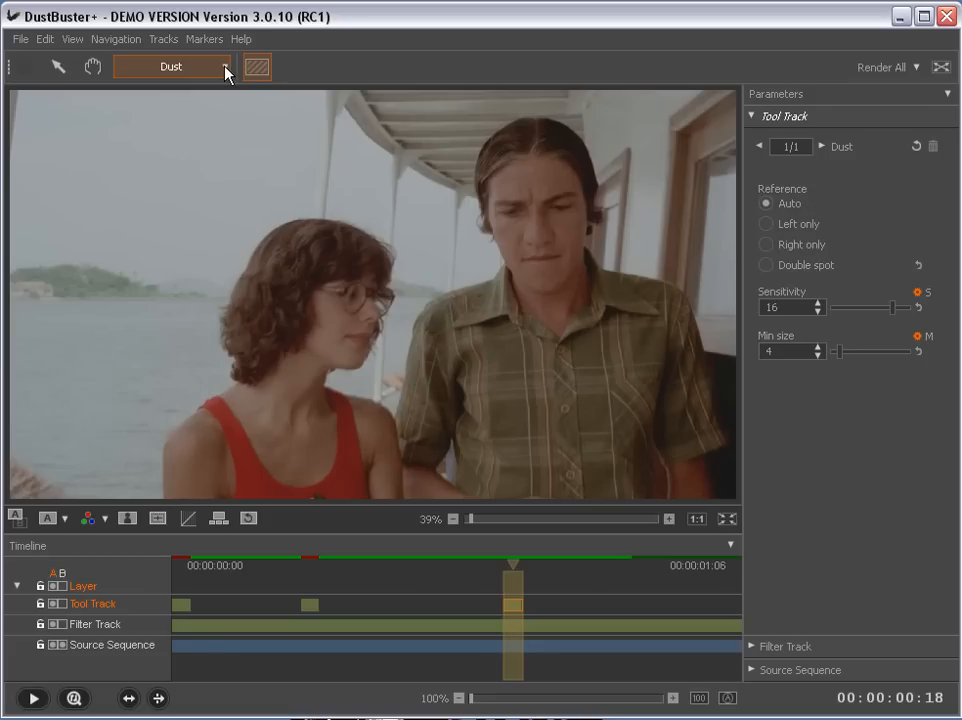
- Check the cleaned picture on frames 19 and 20, and play the sequence in view A
key("Right")
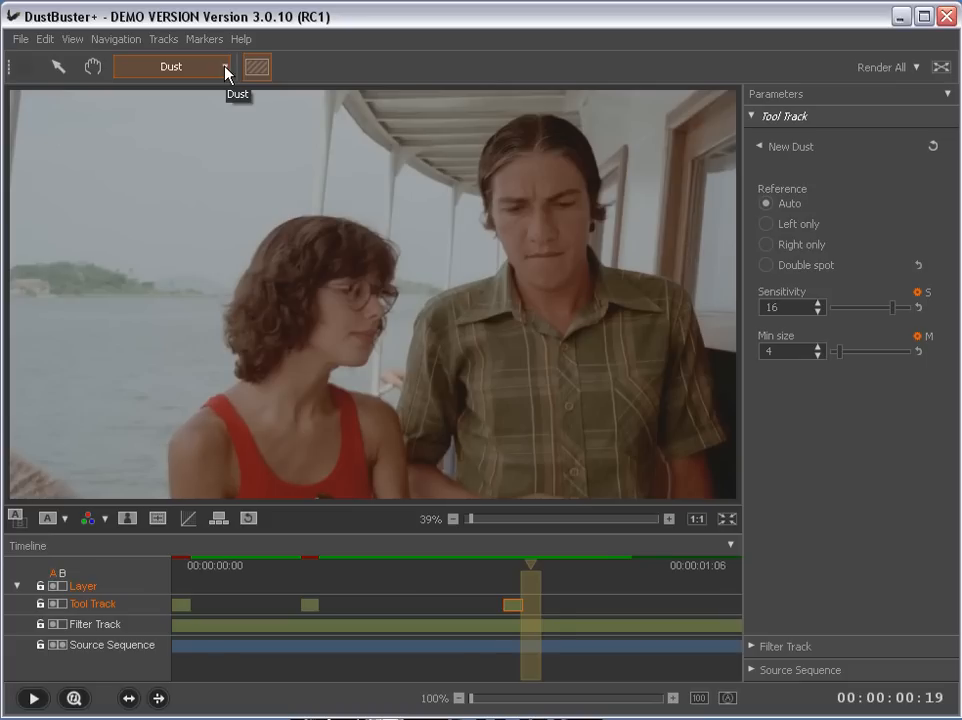
key("Right")
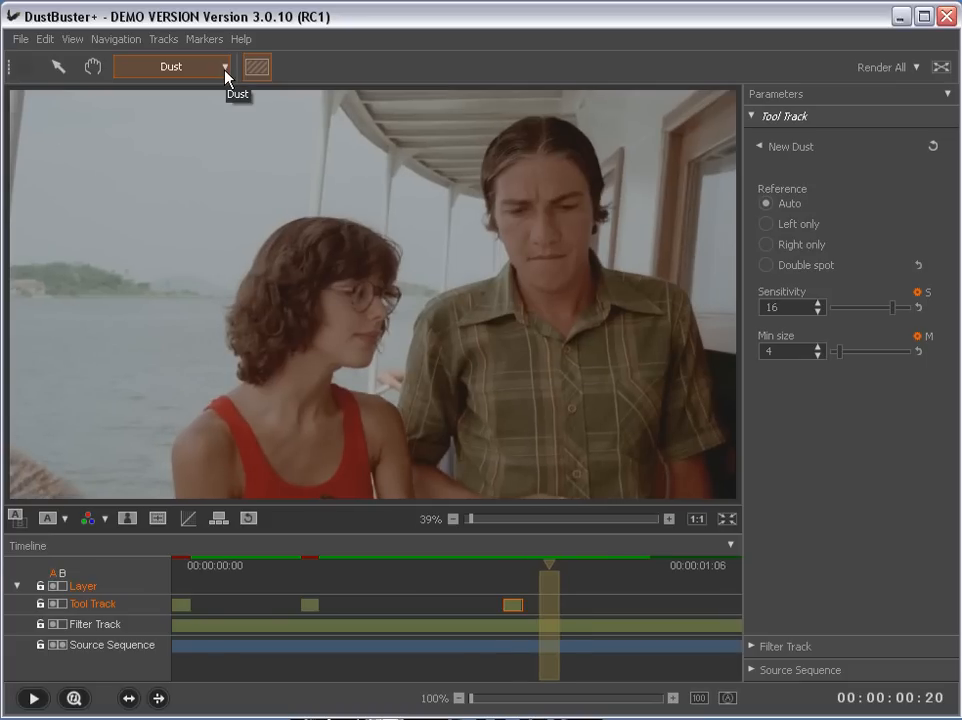
left_click(226, 68)
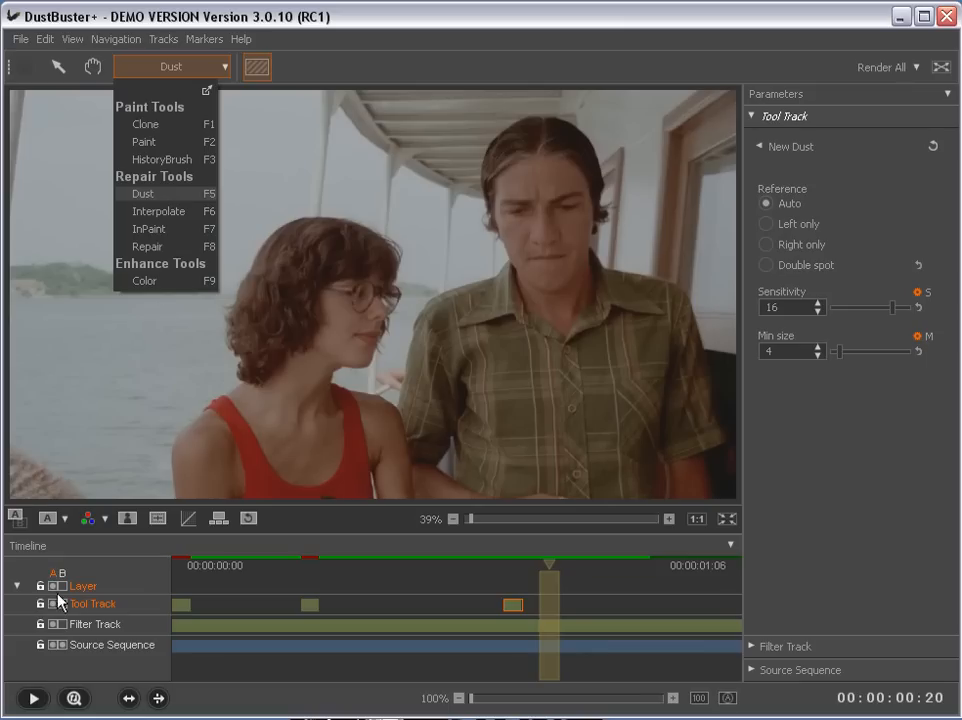
left_click(392, 105)
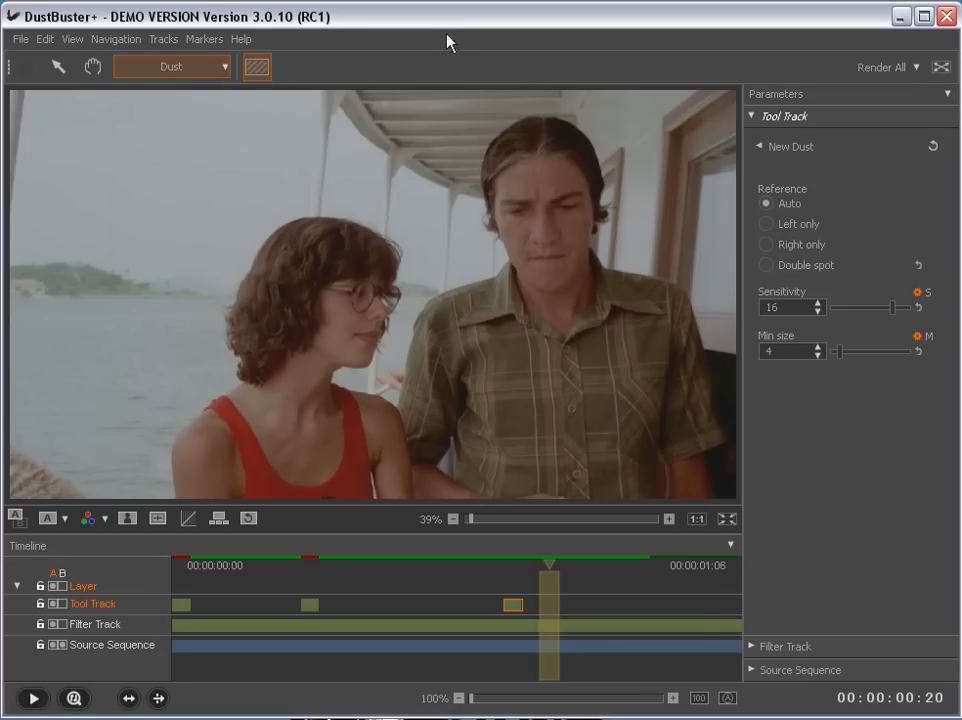
left_click(31, 699)
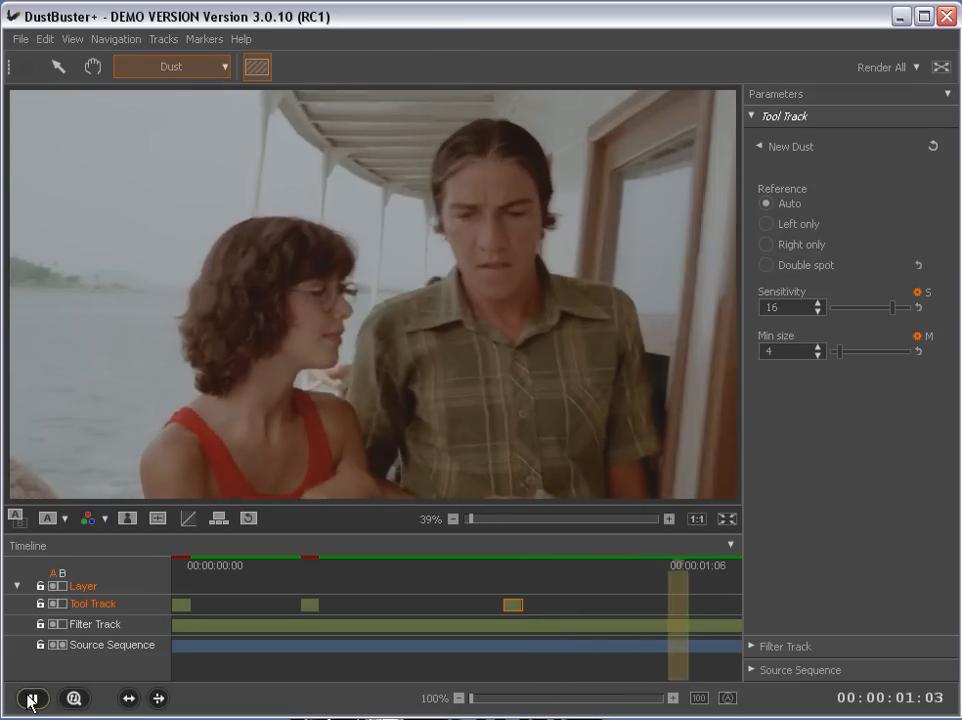